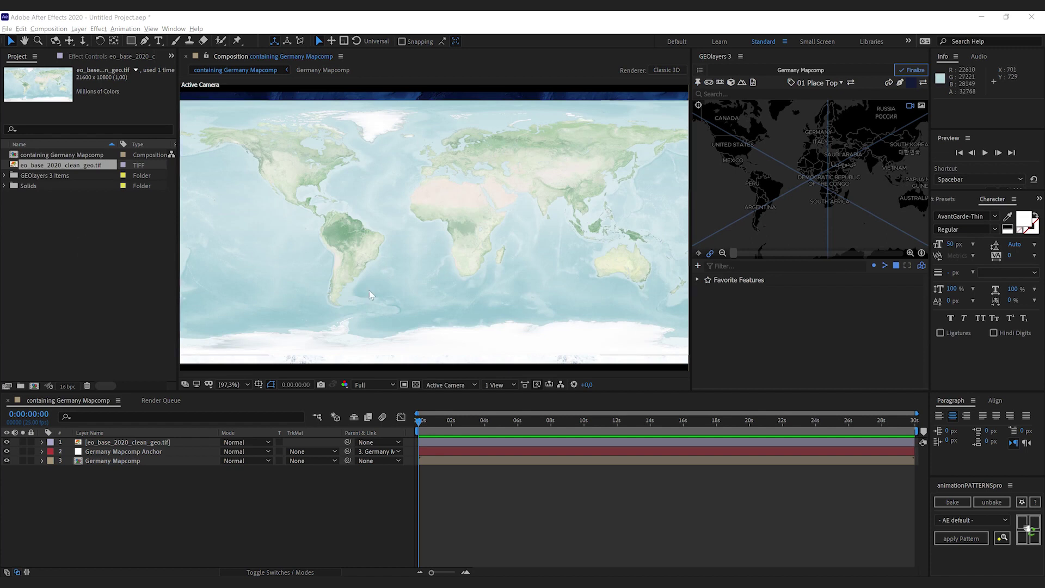
# - Hide the eo_base_2020_clean_geo.tif layer so the satellite Germany Mapcomp shows beneath
pyautogui.click(6, 442)
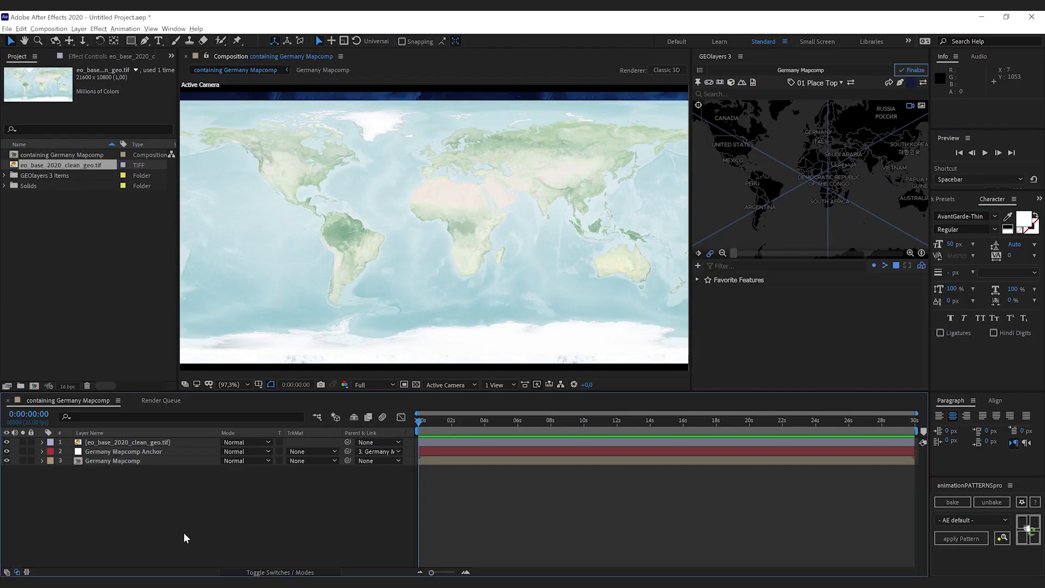
# - Toggle layer 1's eye switch off and back on so the eo_base world image is visible
pyautogui.click(7, 442)
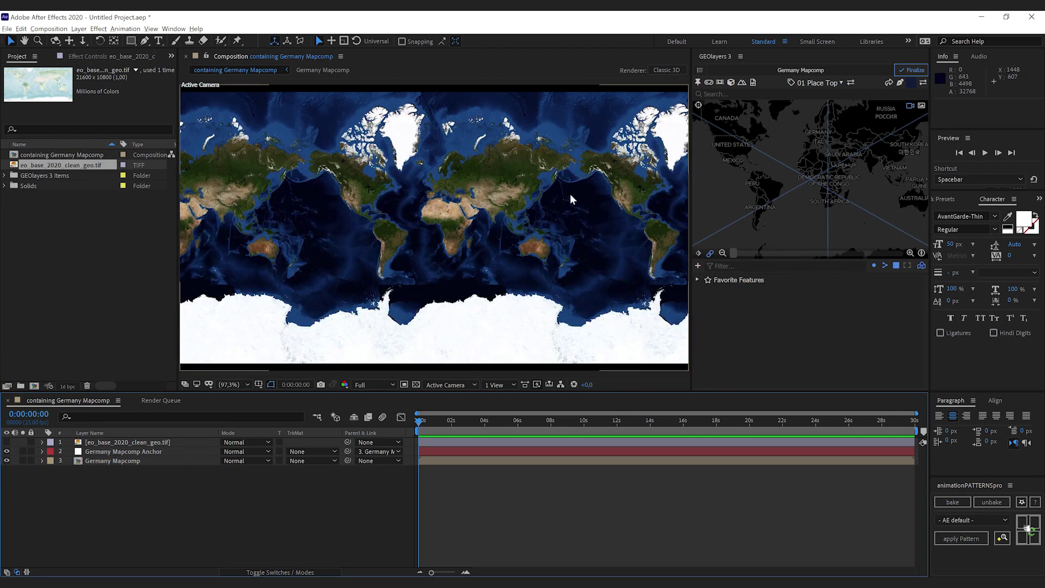
pyautogui.click(6, 442)
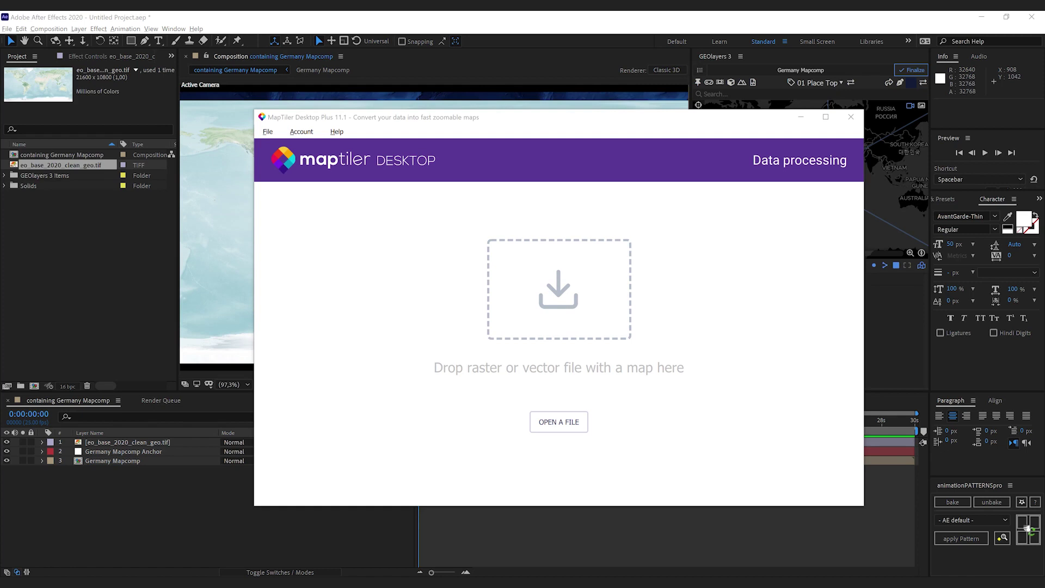
# - Drop eo_base_2020_clean_geo.tif onto MapTiler Desktop to load the 21600 x 10800 world image
pyautogui.moveTo(591, 327); pyautogui.dragTo(602, 297)
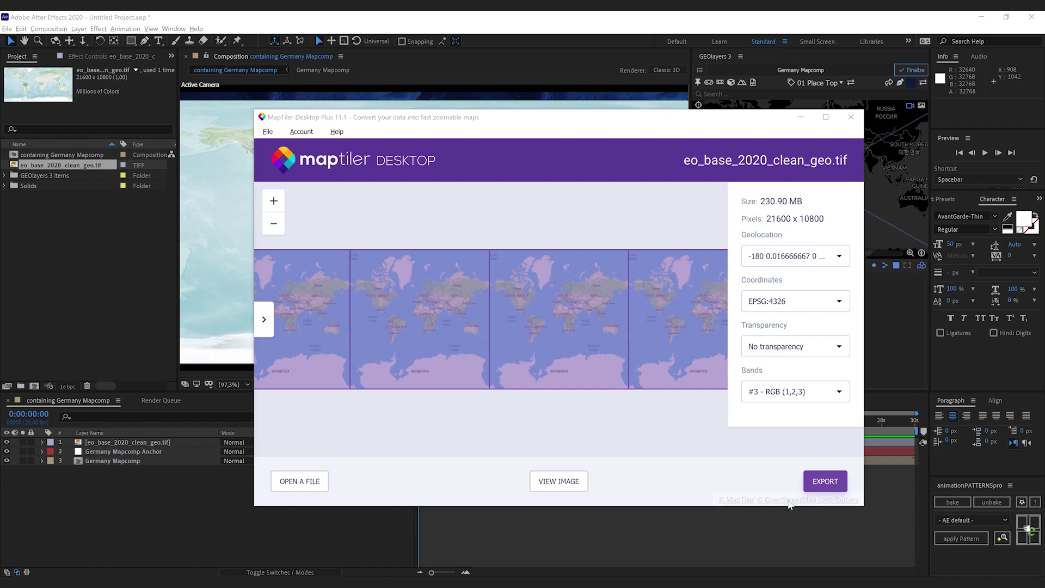
# - Export as a folder of tiles: opaque base map (no transparency) with HiDPI/Retina tiles enabled
pyautogui.click(825, 482)
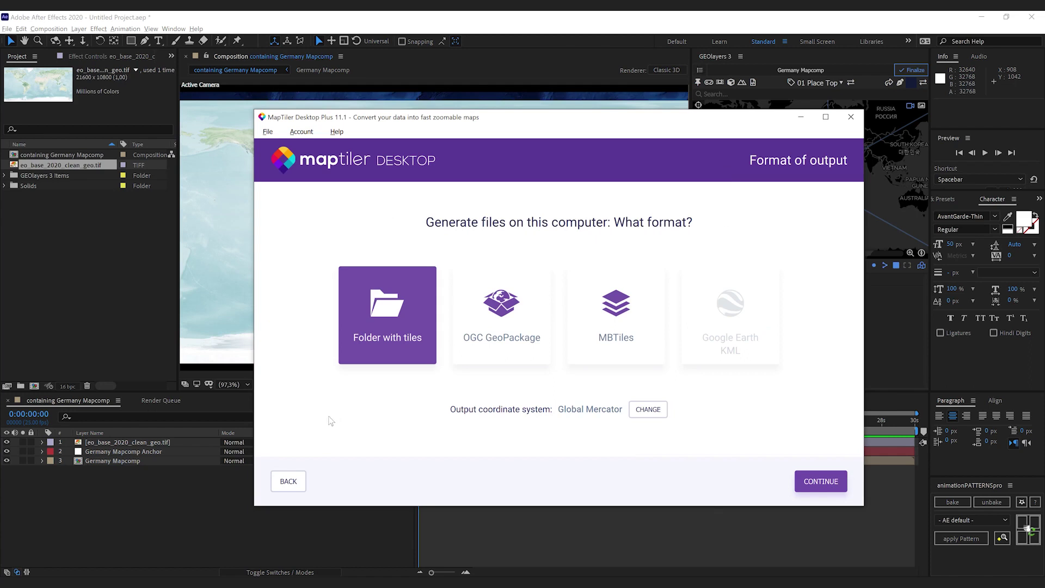
pyautogui.click(385, 313)
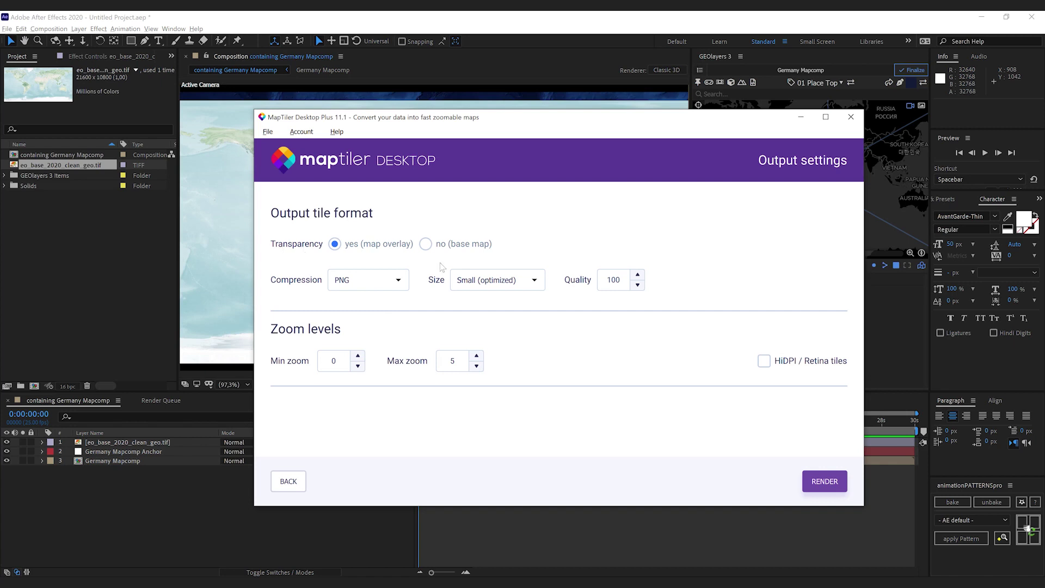
pyautogui.click(426, 245)
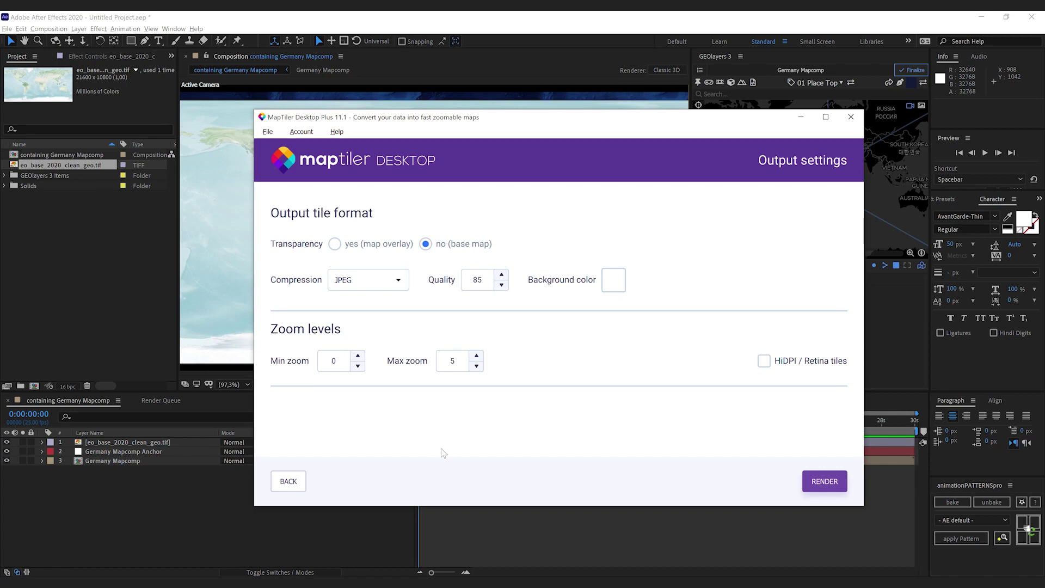
pyautogui.click(765, 362)
# - Render the tiles into a new EOBase folder and continue to the Render complete summary
pyautogui.click(825, 487)
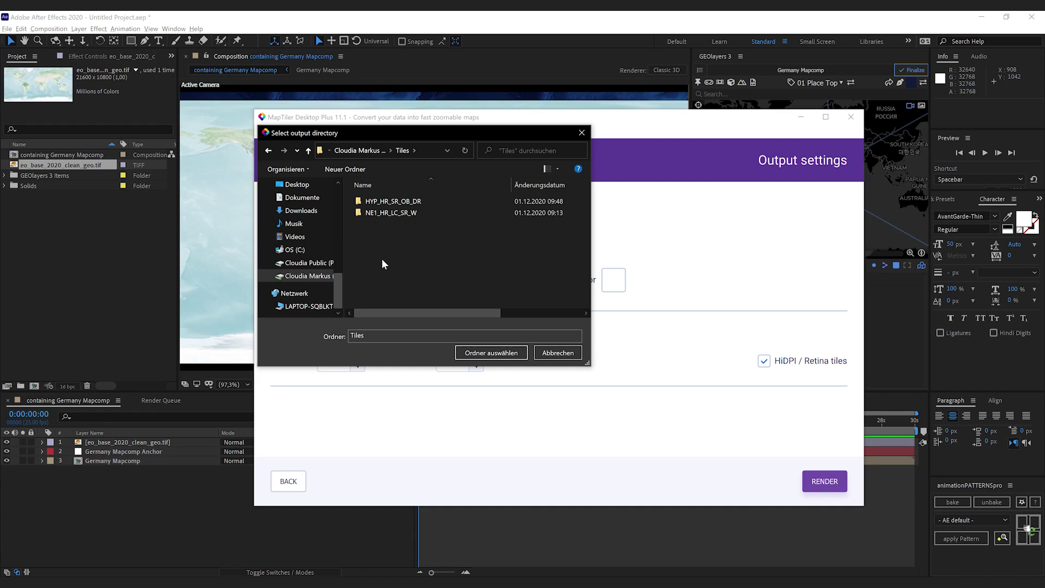
pyautogui.hotkey('ctrl', 'shift', 'n')
pyautogui.write('EOB')
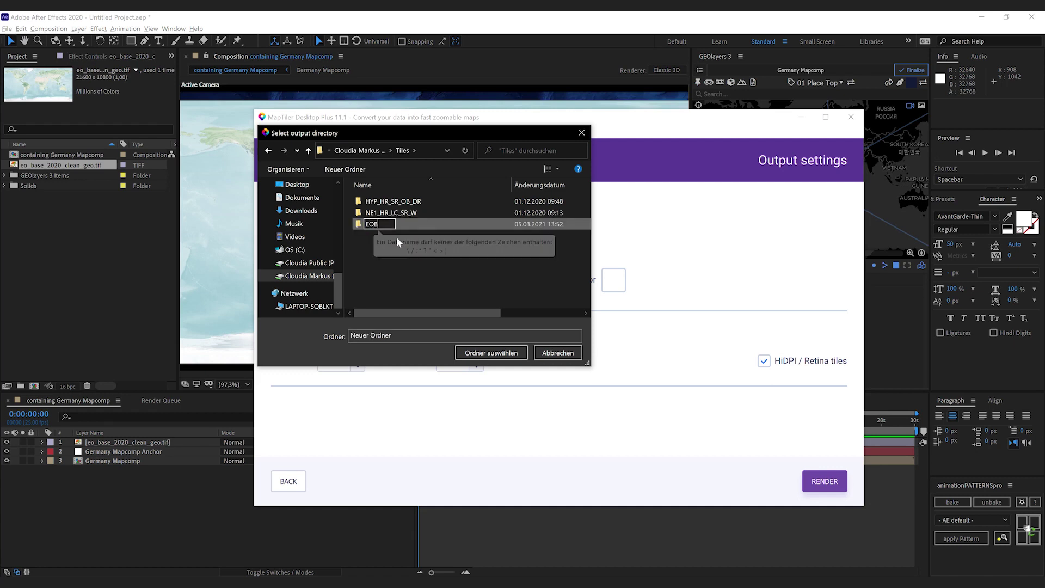
pyautogui.press('Return')
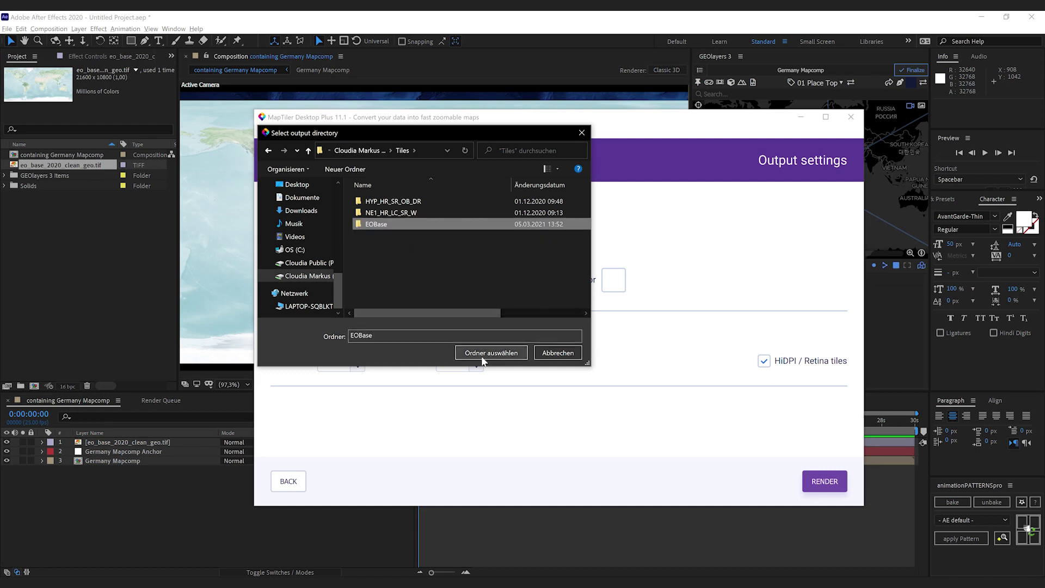
pyautogui.click(481, 356)
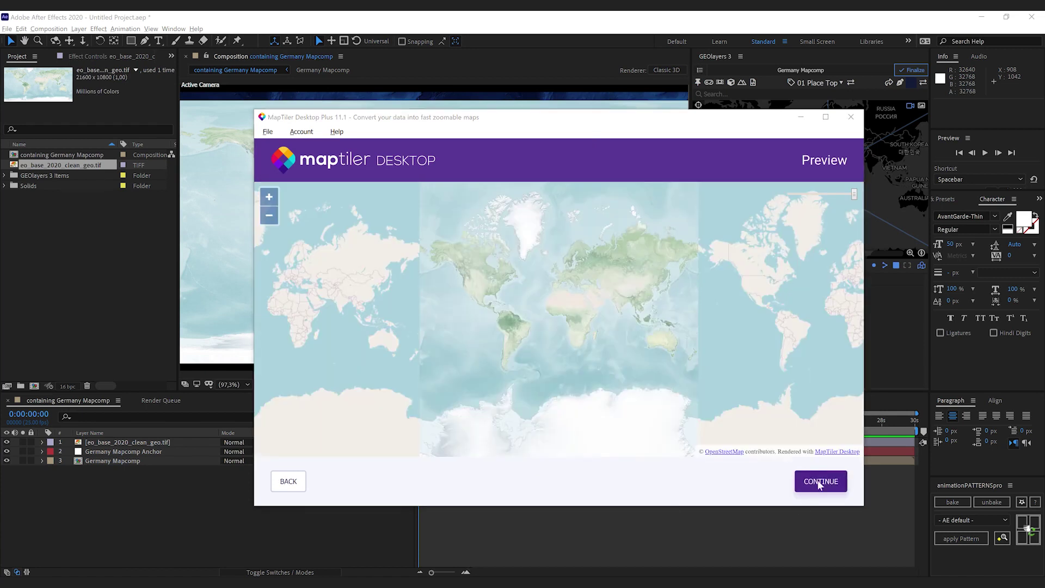
pyautogui.click(821, 481)
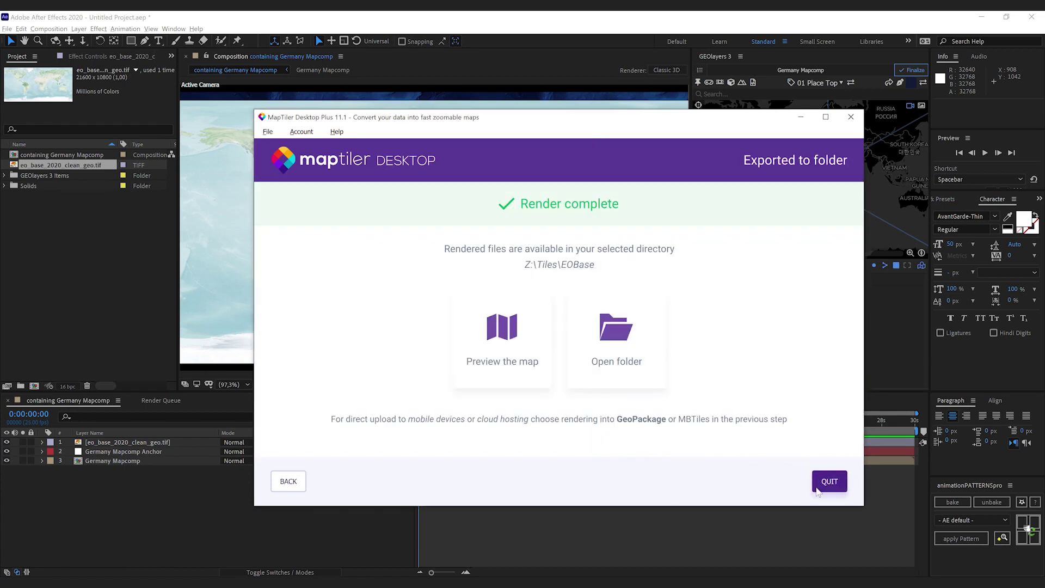
# - Quit MapTiler, then add a new imagery source in the Germany Mapcomp's GEOlayers settings
pyautogui.click(830, 481)
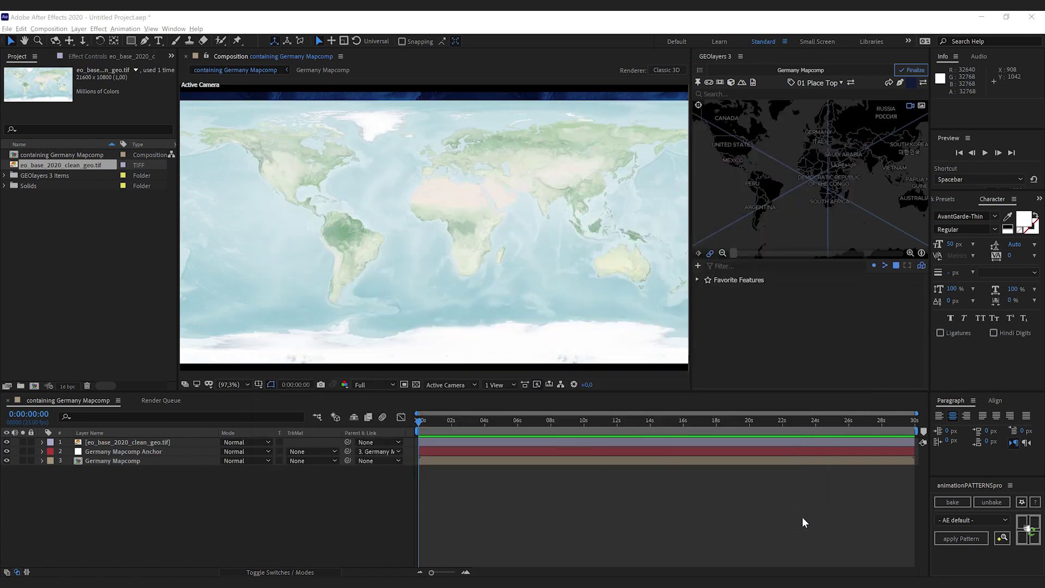
pyautogui.click(722, 99)
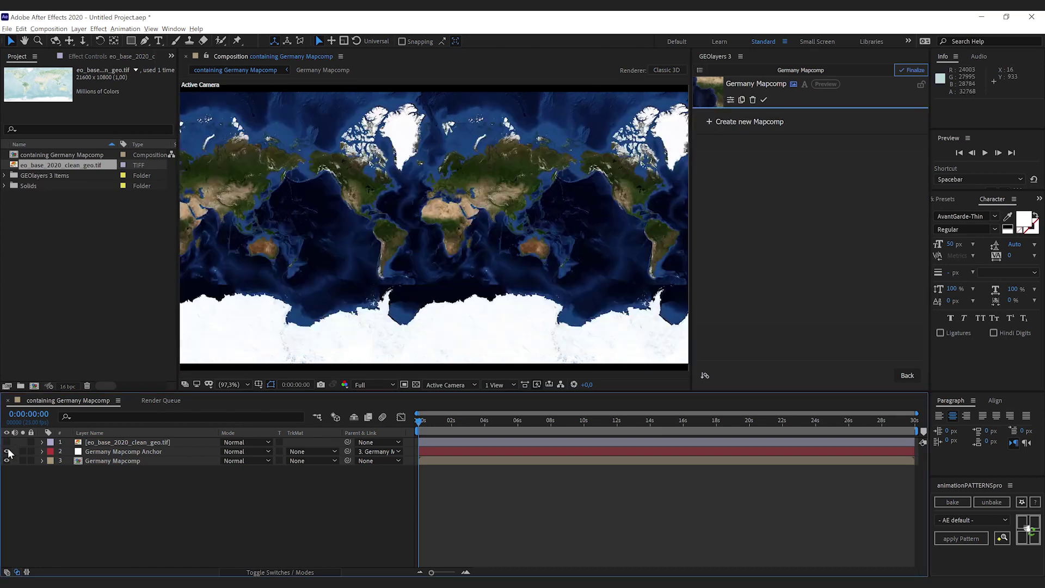
pyautogui.click(730, 101)
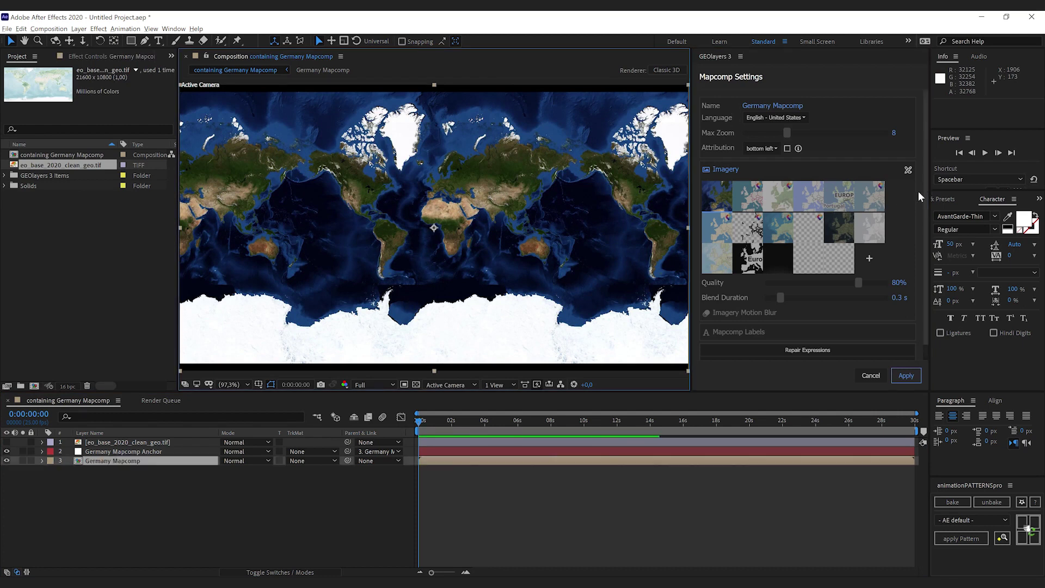
pyautogui.click(870, 262)
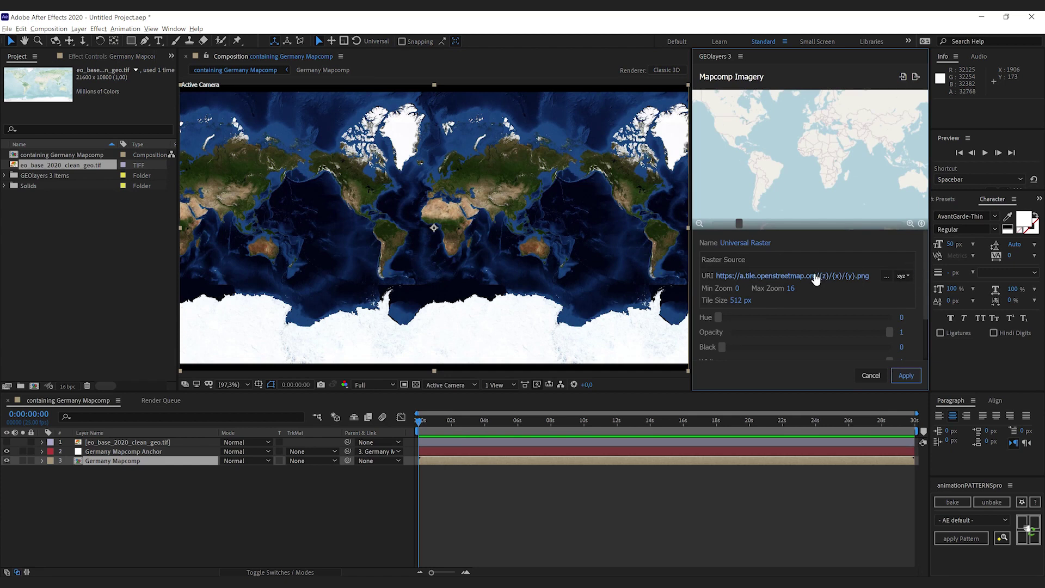
# - Set the Universal Raster URI to Tiles > EOBase using sample tile 0 > 0 > 0.jpg
pyautogui.click(886, 277)
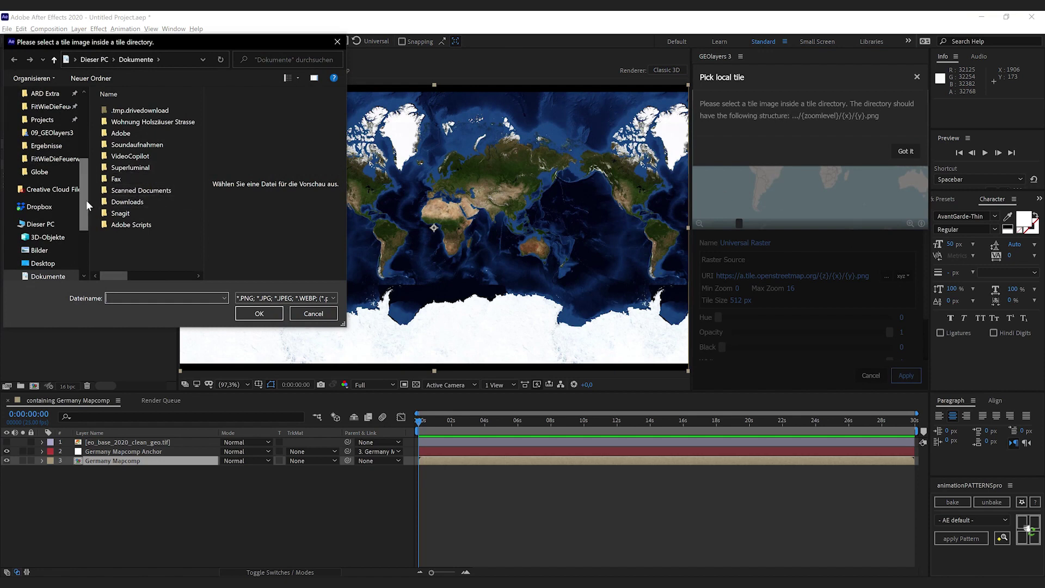
pyautogui.click(66, 201)
pyautogui.doubleClick(133, 110)
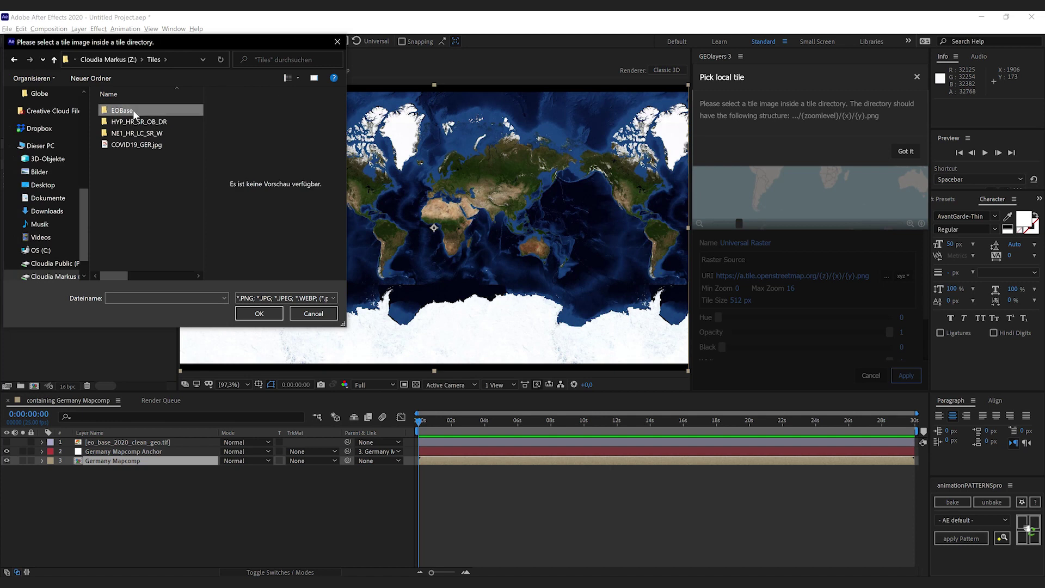
pyautogui.doubleClick(129, 110)
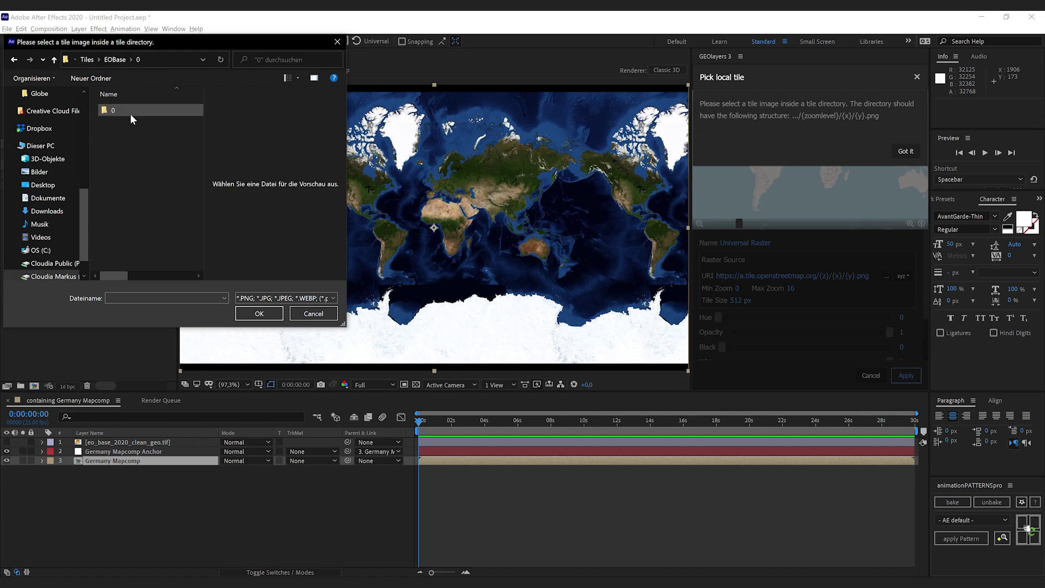
pyautogui.doubleClick(130, 109)
pyautogui.click(129, 109)
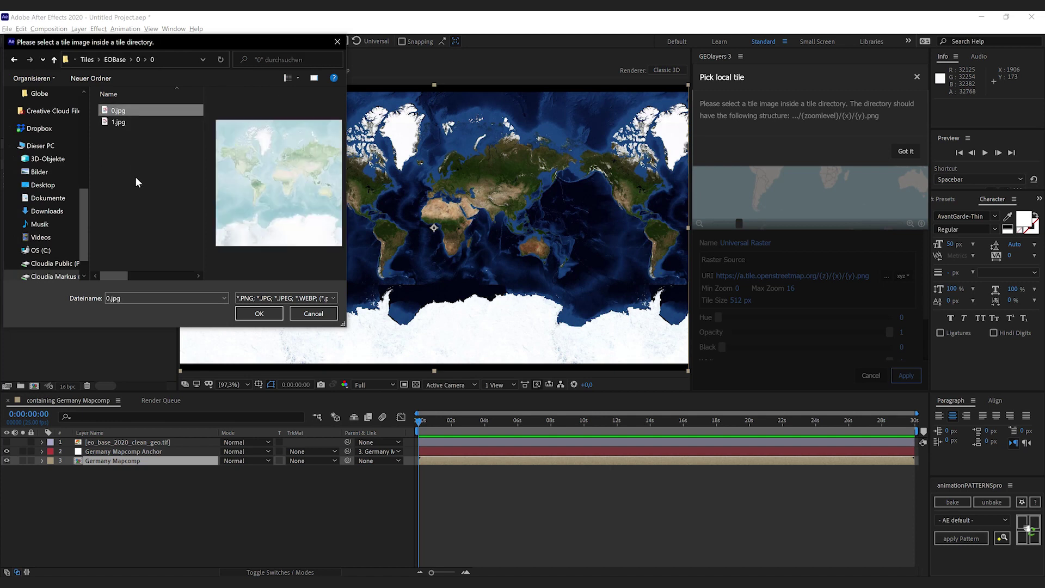
pyautogui.click(260, 313)
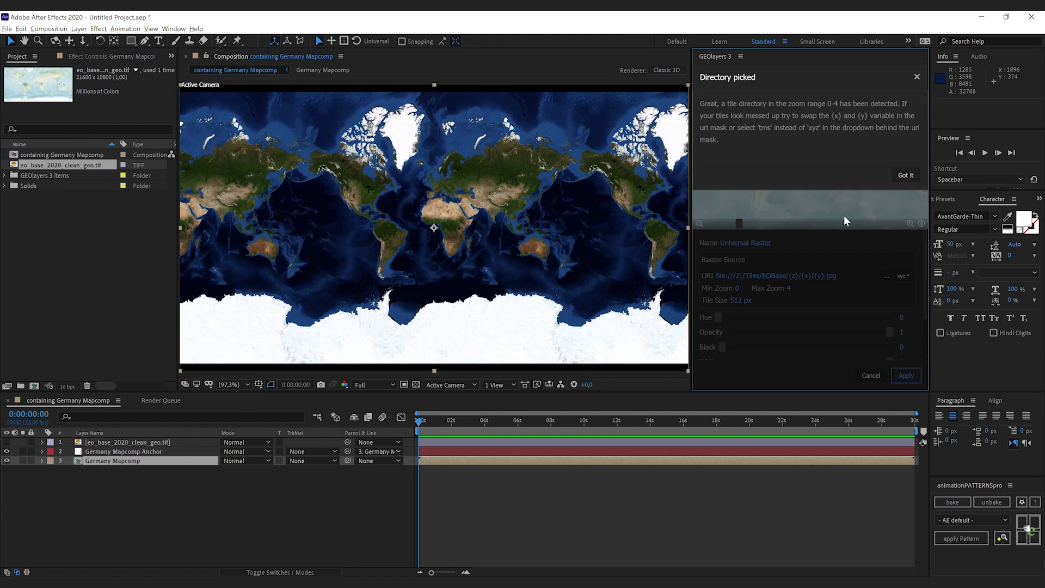
# - Dismiss the directory-picked notice, trial the tms tile scheme, then revert to xyz
pyautogui.click(906, 174)
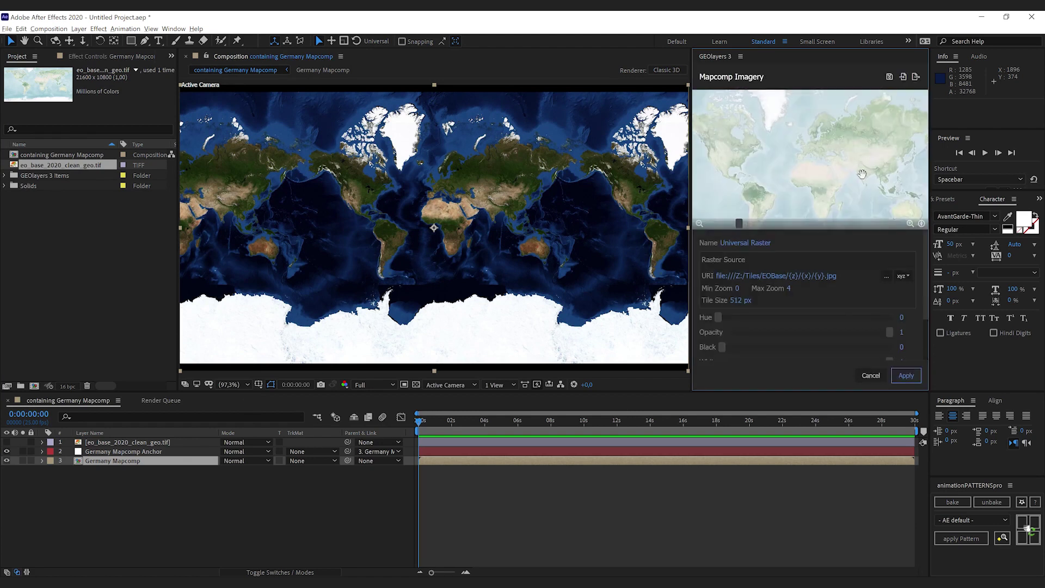
pyautogui.click(903, 278)
pyautogui.click(886, 305)
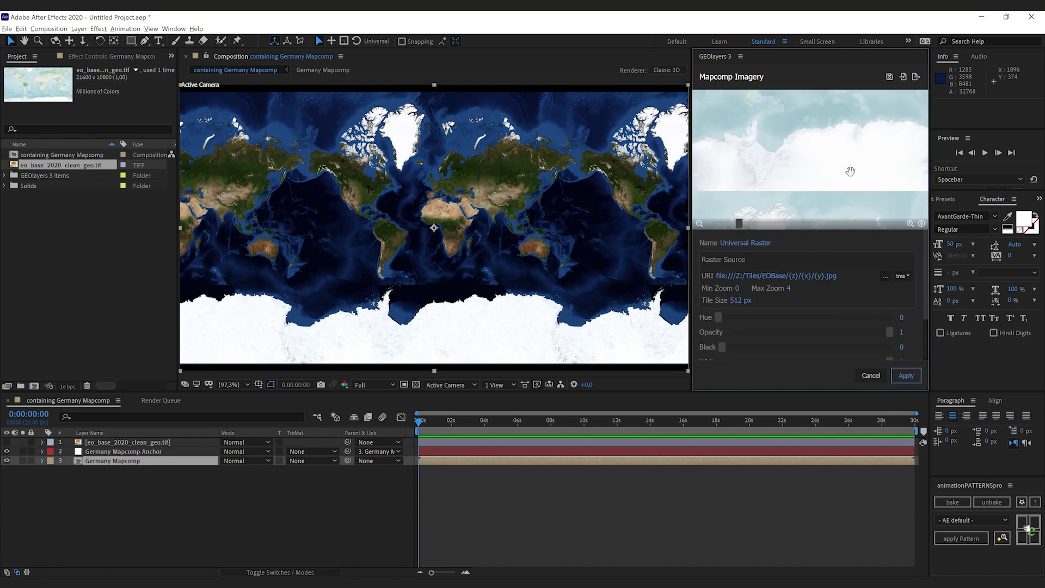
pyautogui.click(902, 276)
pyautogui.click(870, 298)
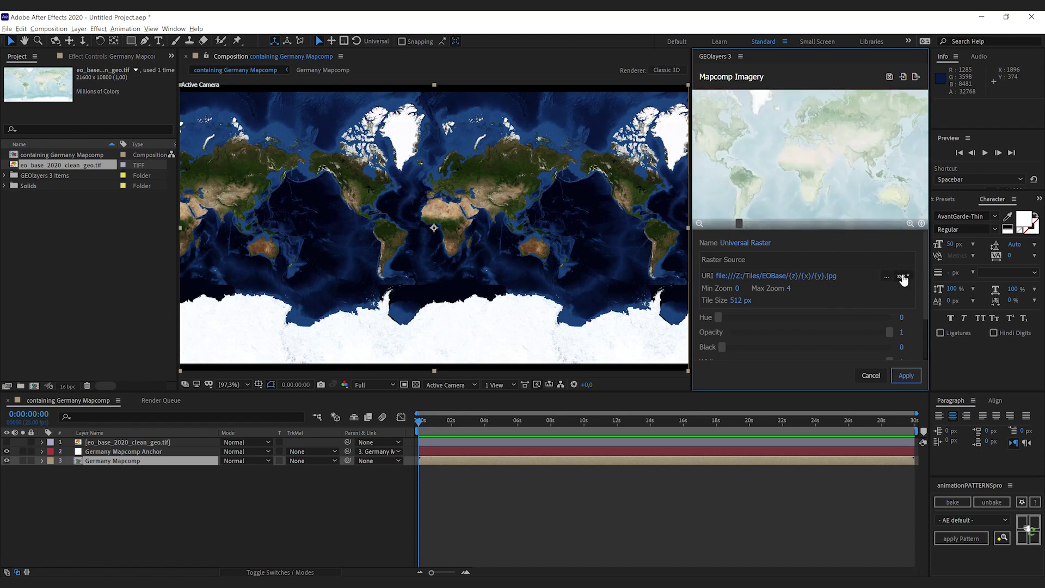
pyautogui.click(817, 281)
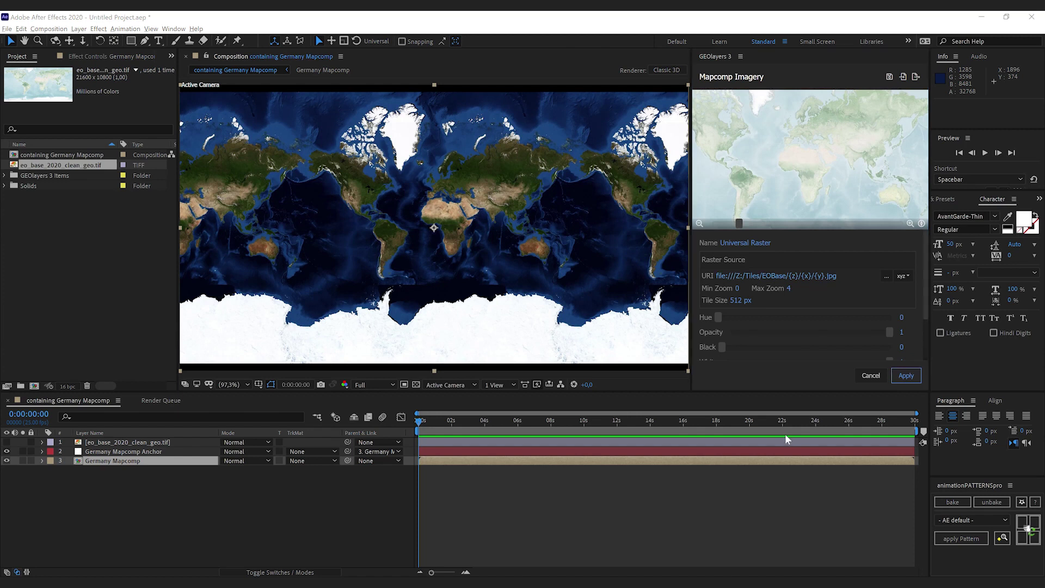
# - Apply the EOBase Universal Raster source, compare against eo_base, then leave eo_base hidden
pyautogui.click(908, 376)
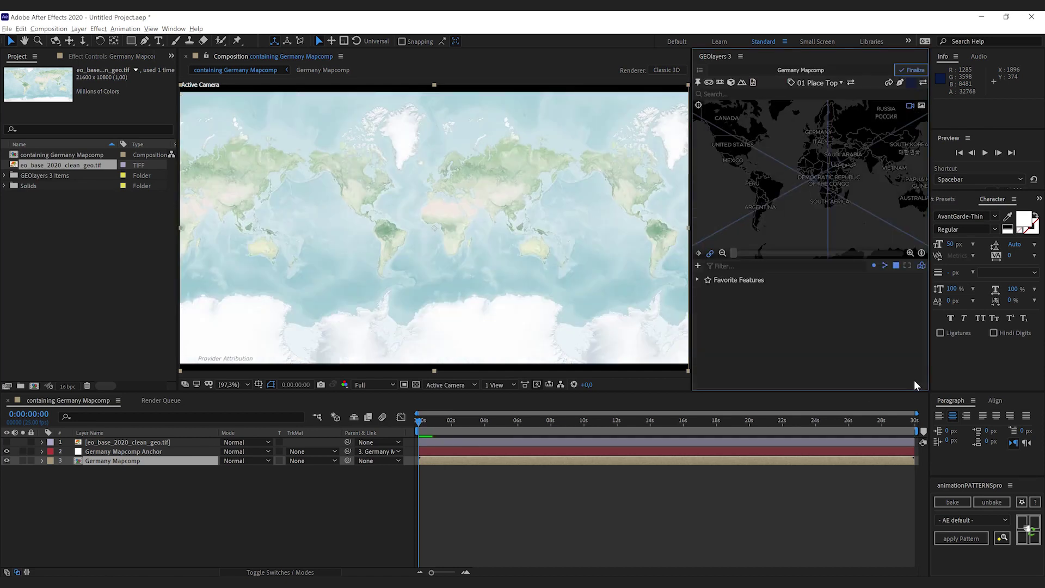
pyautogui.click(7, 442)
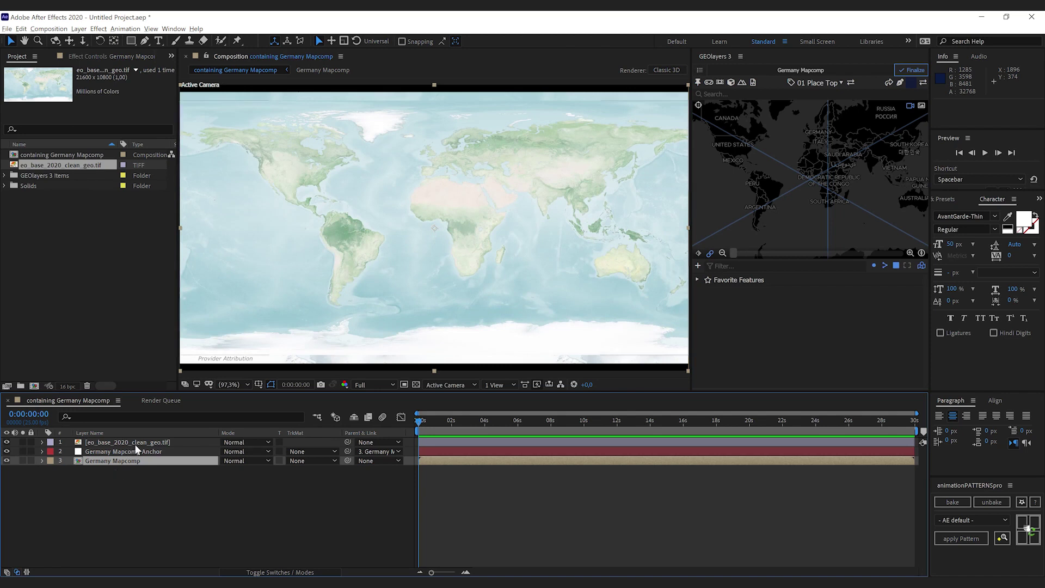
pyautogui.click(6, 443)
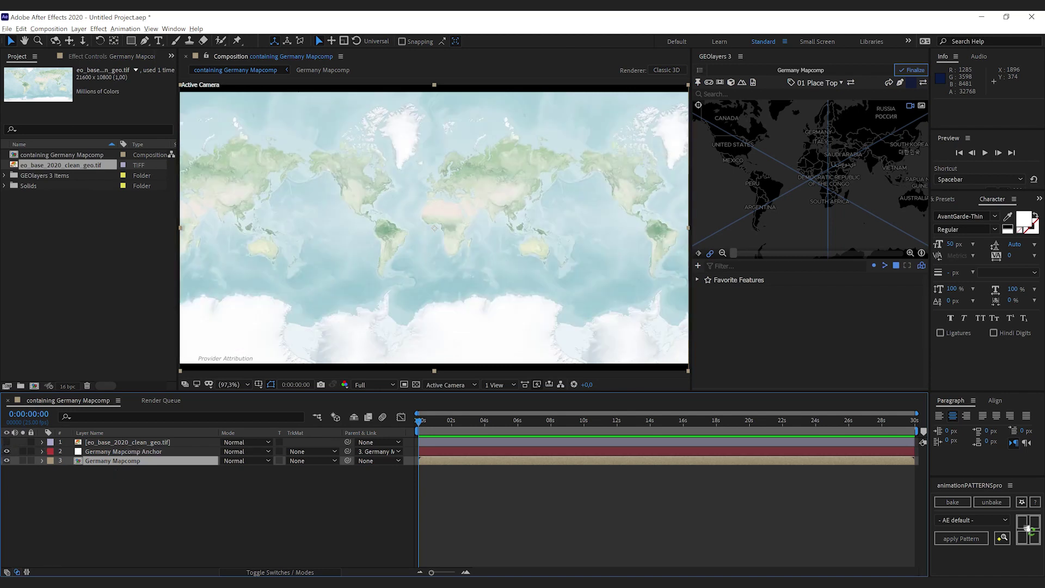